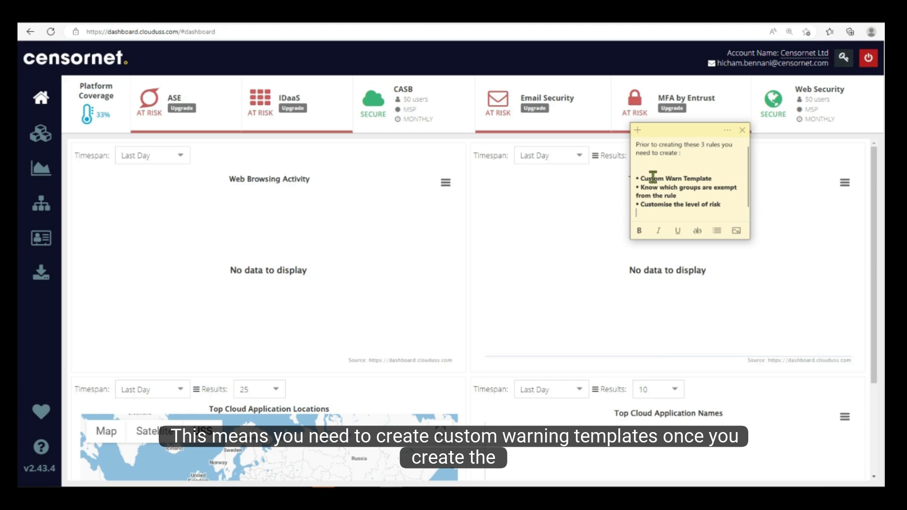
Step: Open the 'Warn unsanctioned cloud storage Apps' page template from Product Configuration > Templates
left_click(42, 137)
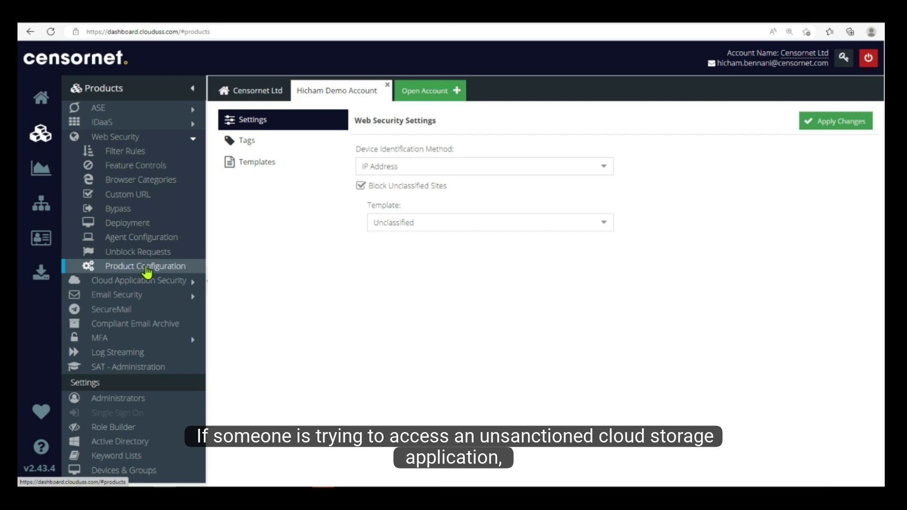
left_click(259, 173)
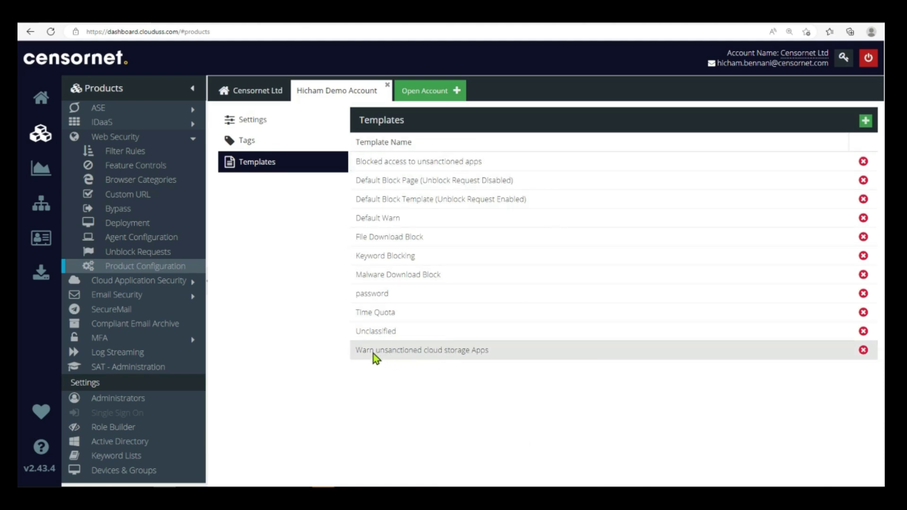
left_click(501, 354)
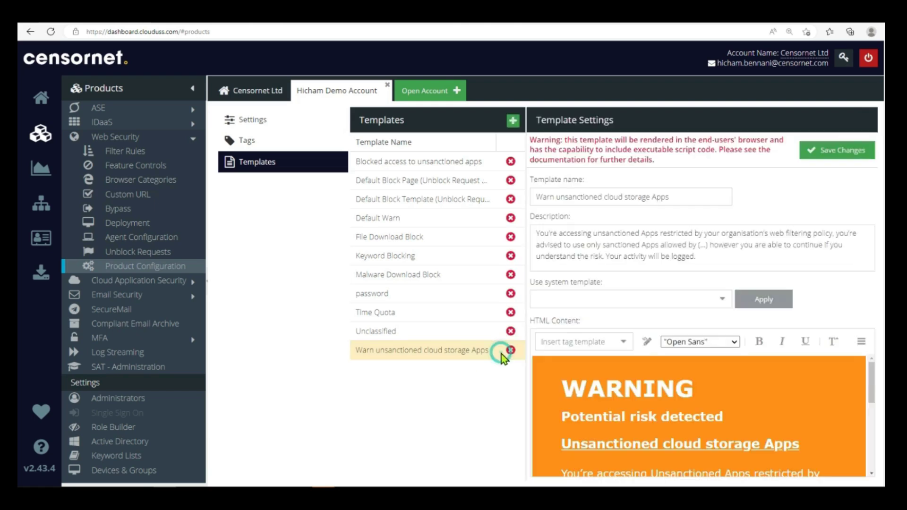
Step: Search the App Catalog's Cloud Storage category for 'wetransfer' and open WeTransfer's details
left_click(159, 282)
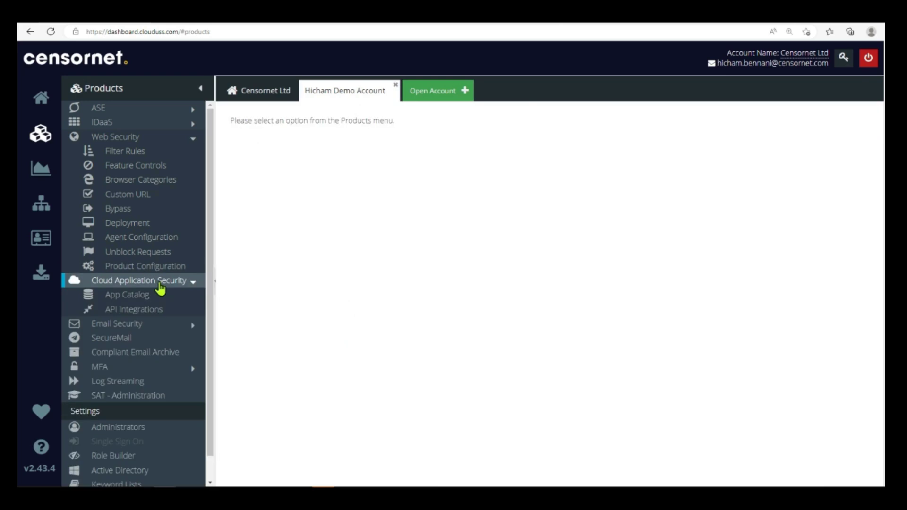
left_click(142, 296)
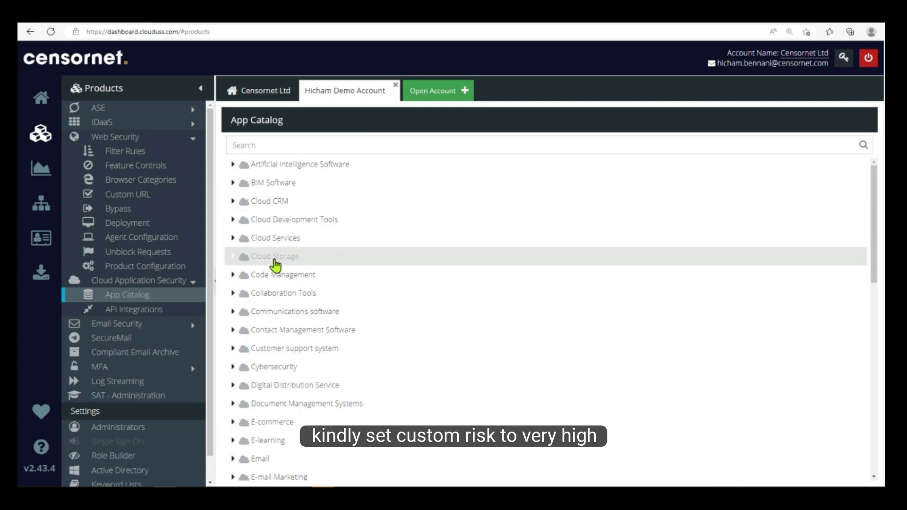
left_click(276, 266)
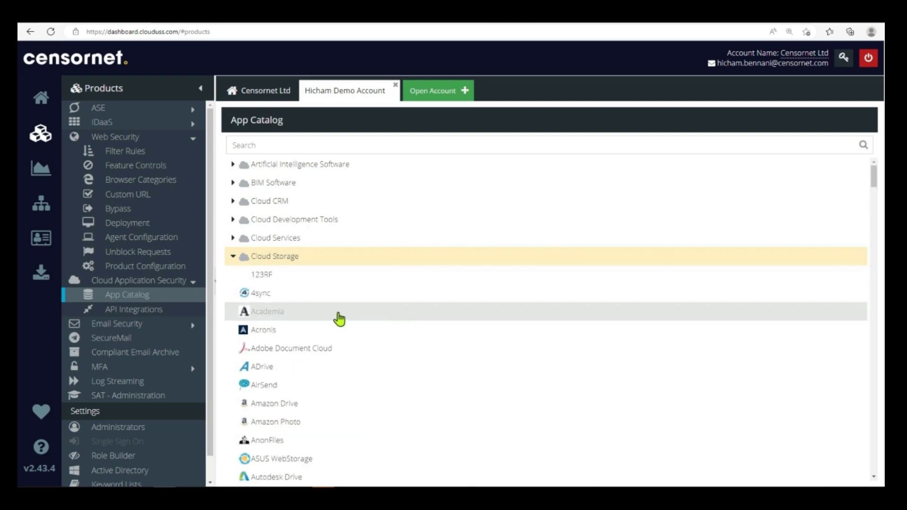
scroll(340, 314, "down", 5)
scroll(340, 307, "down", 10)
left_click(381, 145)
type("wetransfer")
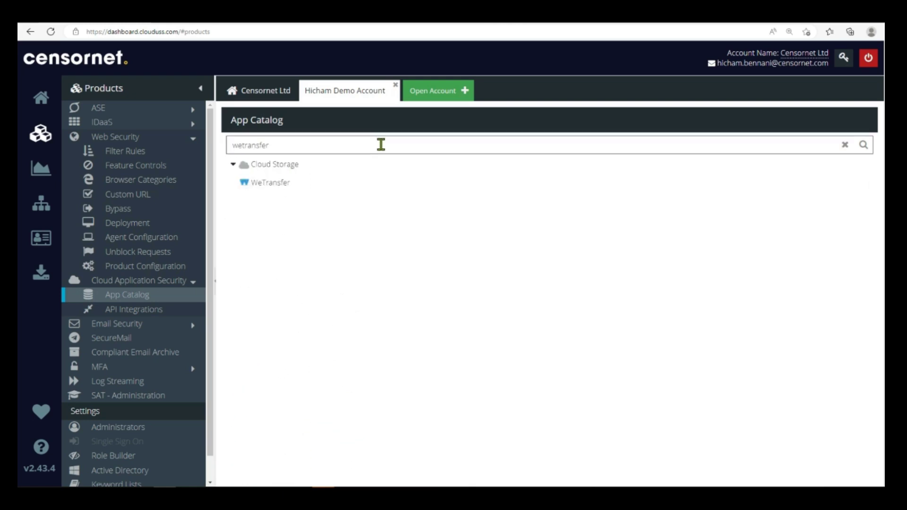
left_click(308, 186)
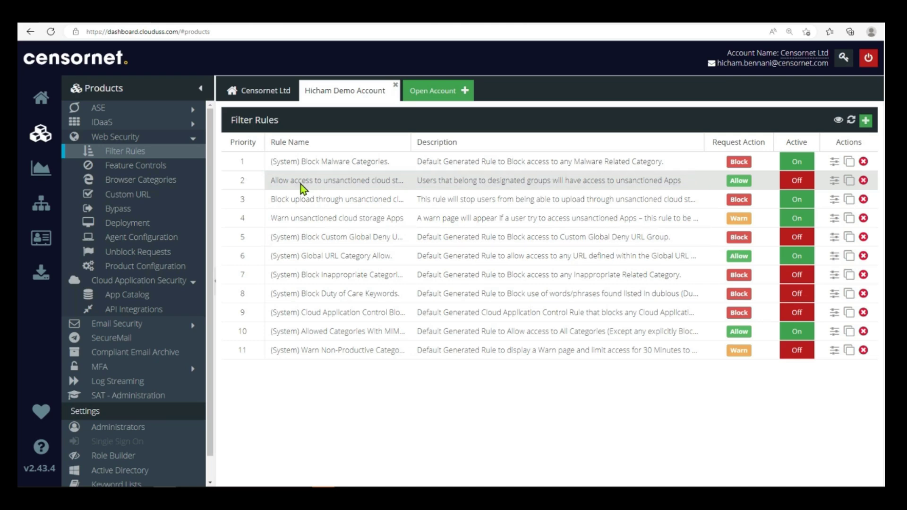
Step: Add Specific Class and Cloud Risk Level matches to the 'Allow access to unsanctioned cloud storage apps' rule
left_click(302, 186)
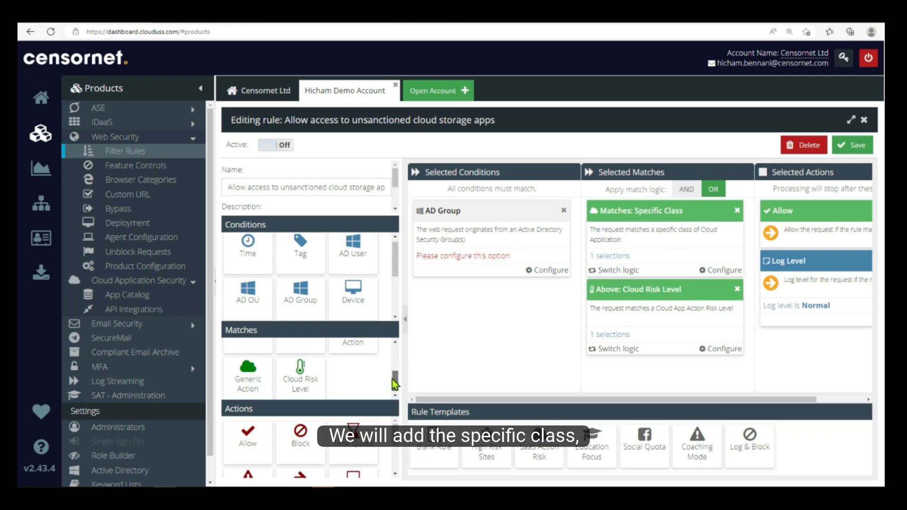
left_click_drag(395, 384, 395, 365)
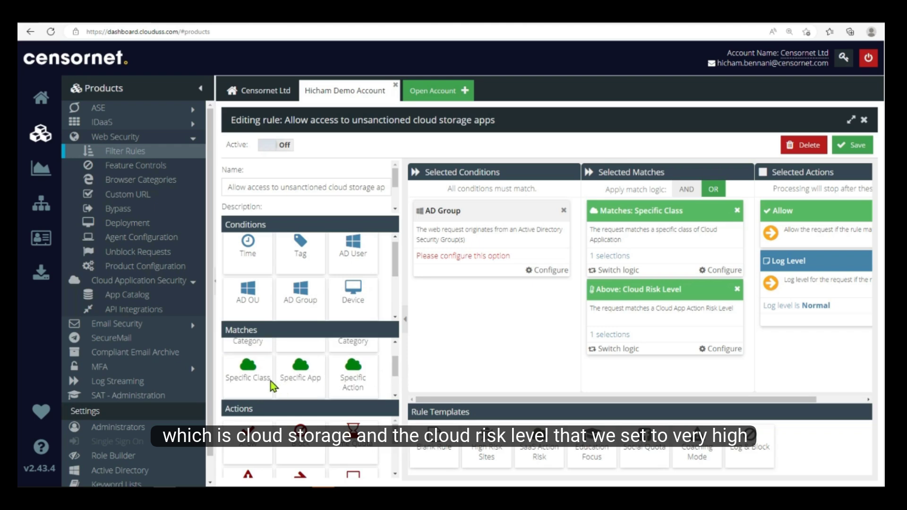
left_click_drag(256, 378, 608, 259)
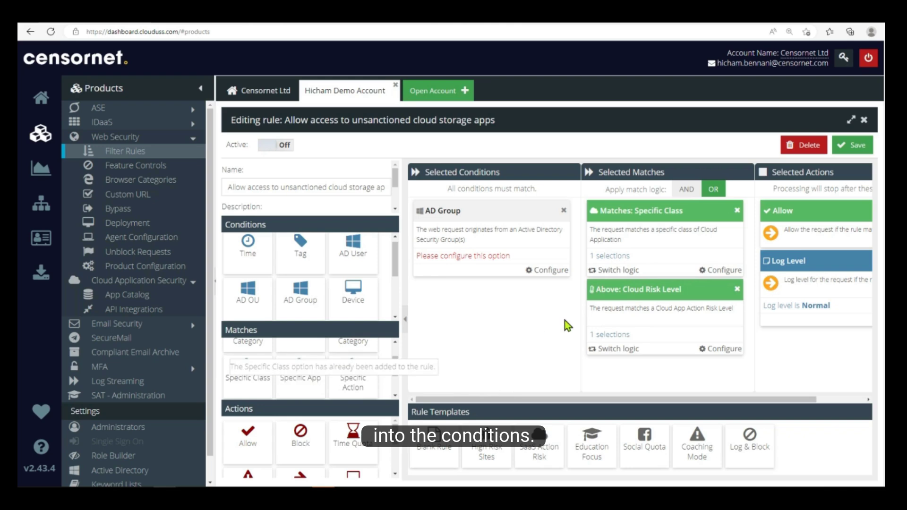
left_click_drag(396, 364, 398, 379)
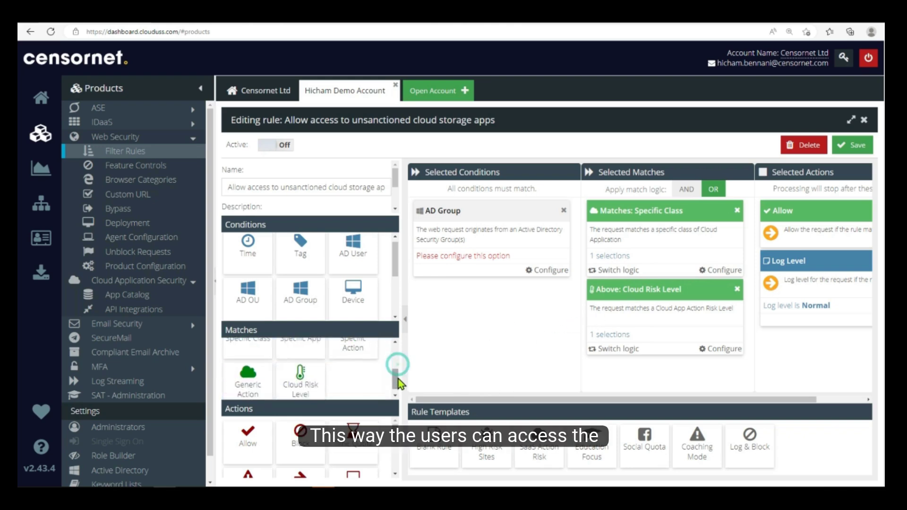
left_click_drag(307, 383, 664, 294)
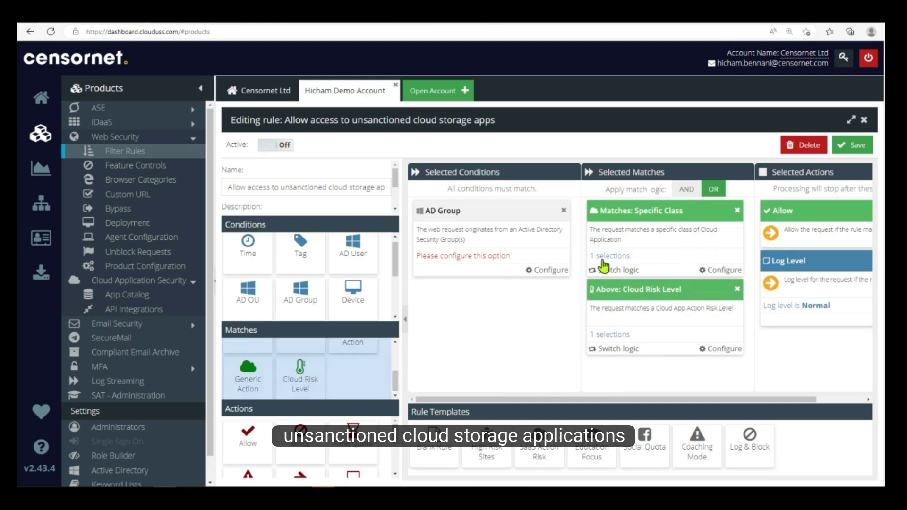
Step: Set the rule's class match to Cloud Storage and its risk level to Very High
left_click(721, 271)
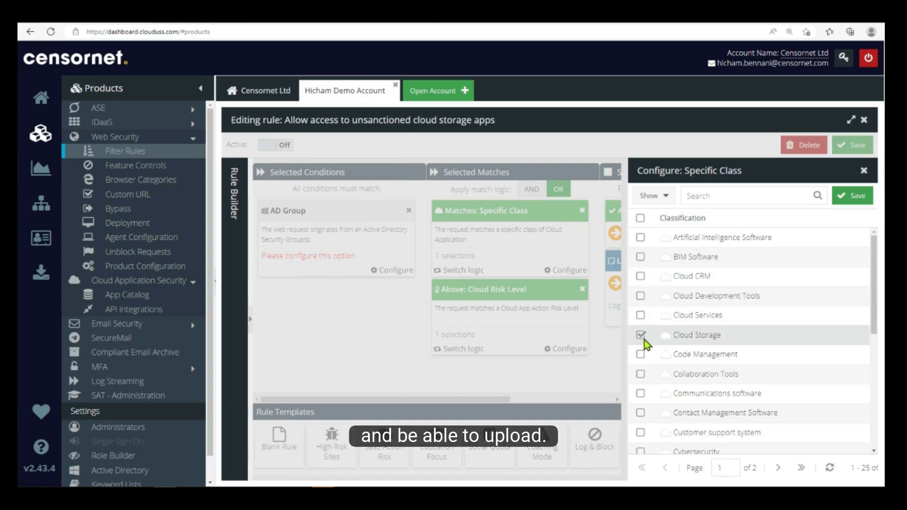
left_click(863, 171)
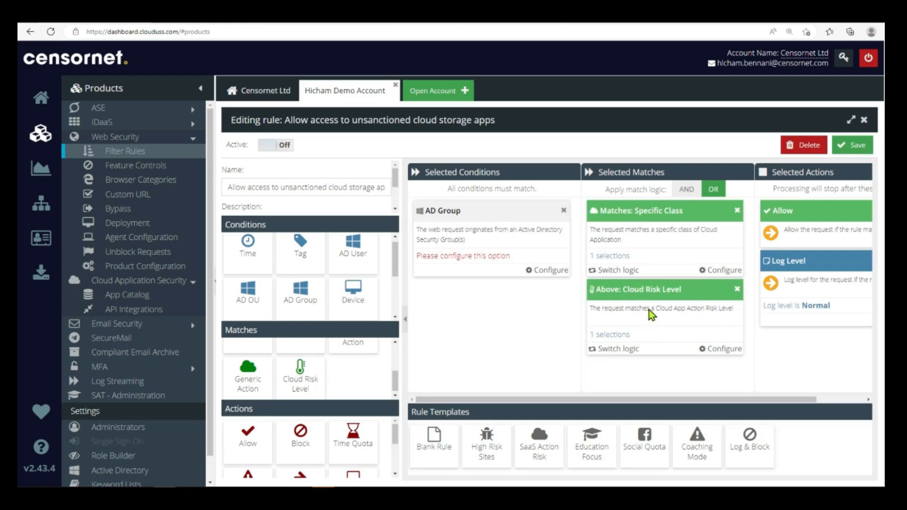
left_click(720, 350)
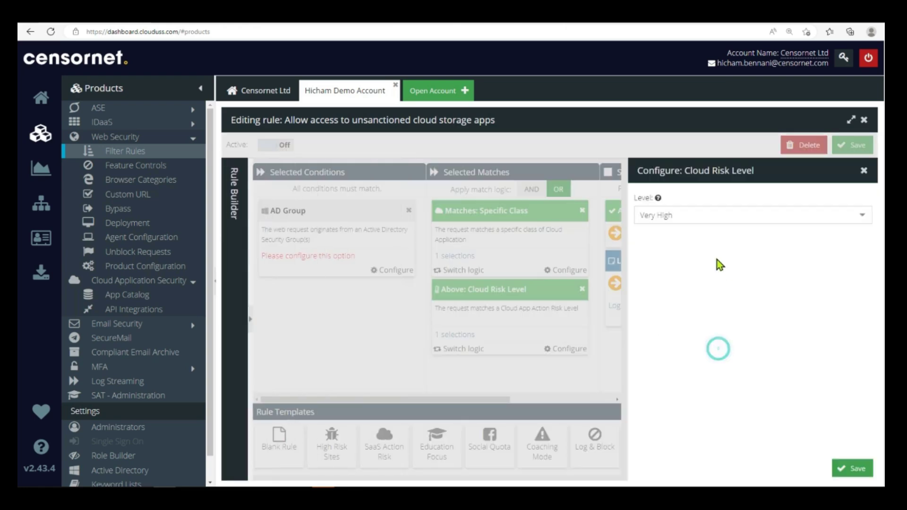
left_click(864, 171)
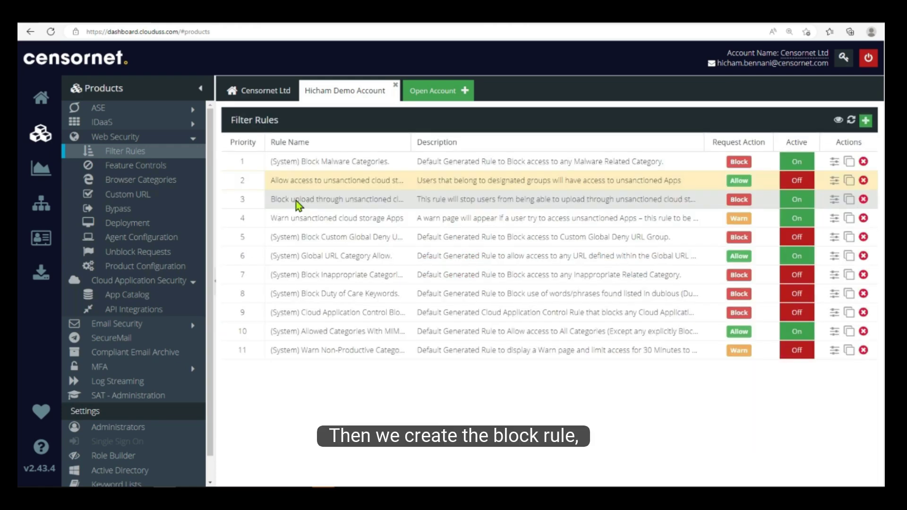
left_click(297, 204)
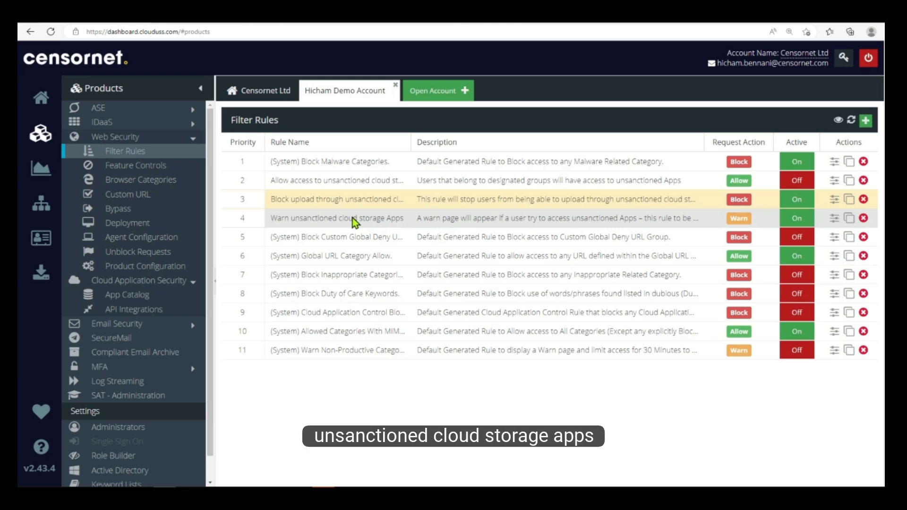
Step: Edit the Warn unsanctioned cloud storage Apps rule and review its selected web categories (Personal Storage)
double_click(318, 220)
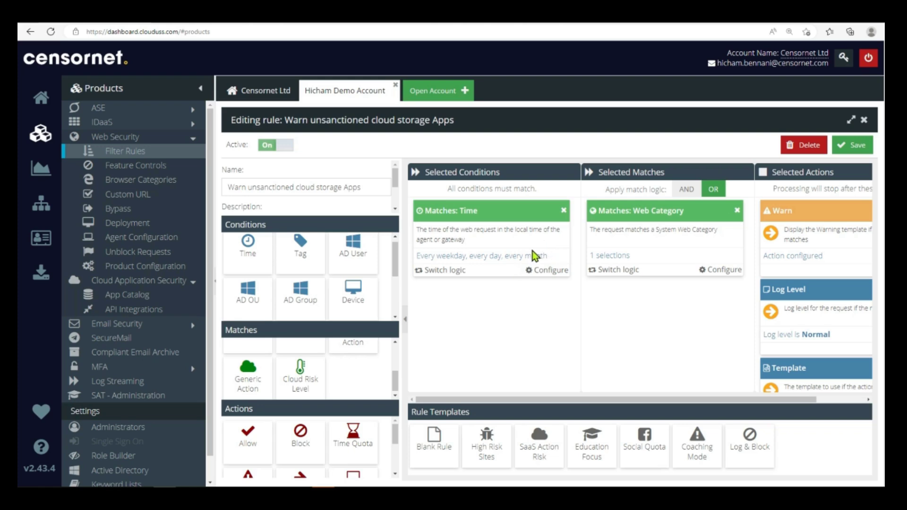
mouse_move(301, 289)
left_mouse_down()
mouse_move(536, 326)
mouse_move(305, 291)
left_mouse_up()
left_click(726, 269)
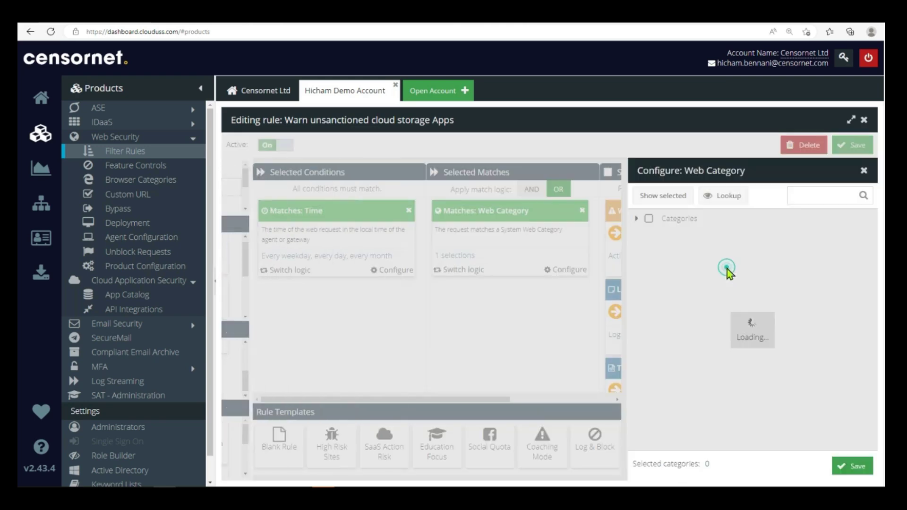
left_click(799, 199)
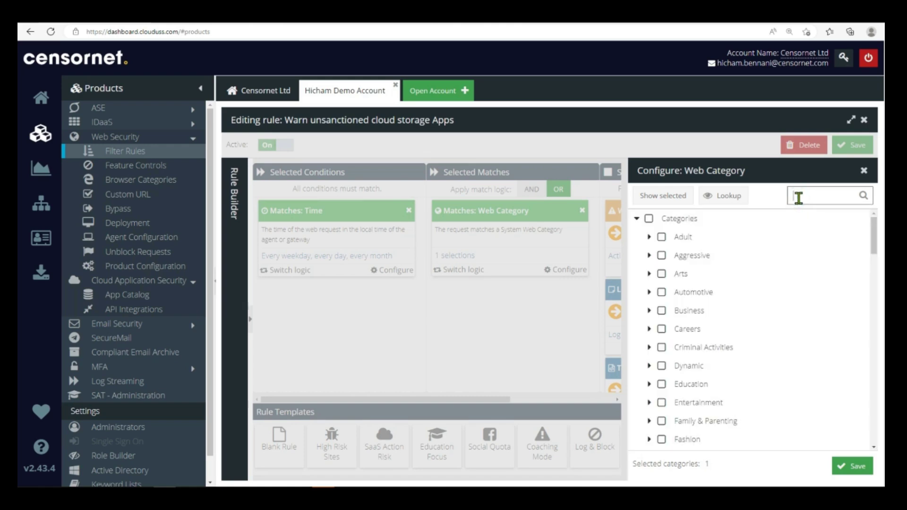
left_click(658, 201)
key("Escape")
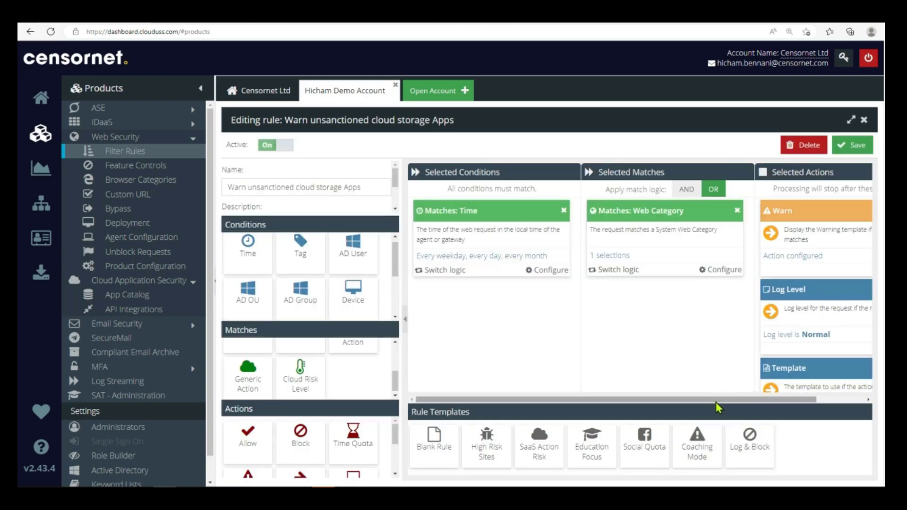
Step: Open the settings of the Warn rule's warning action
scroll(742, 402, "right", 3)
scroll(816, 301, "down", 1)
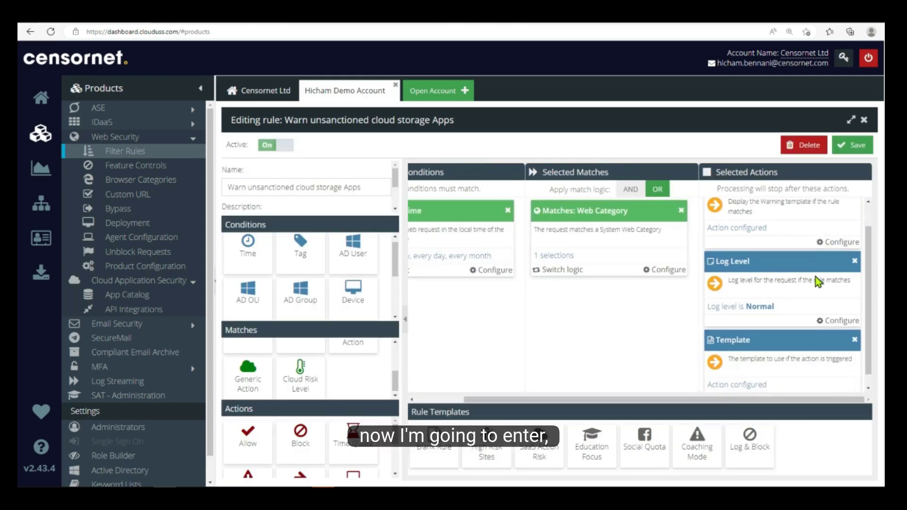
scroll(835, 239, "up", 1)
left_click(843, 268)
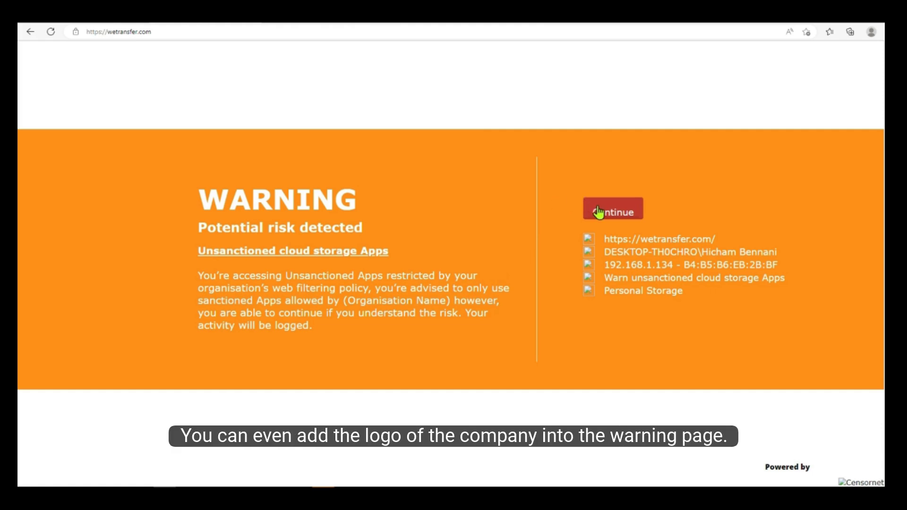
Step: Continue past the unsanctioned-apps warning page to wetransfer.com
left_click(623, 219)
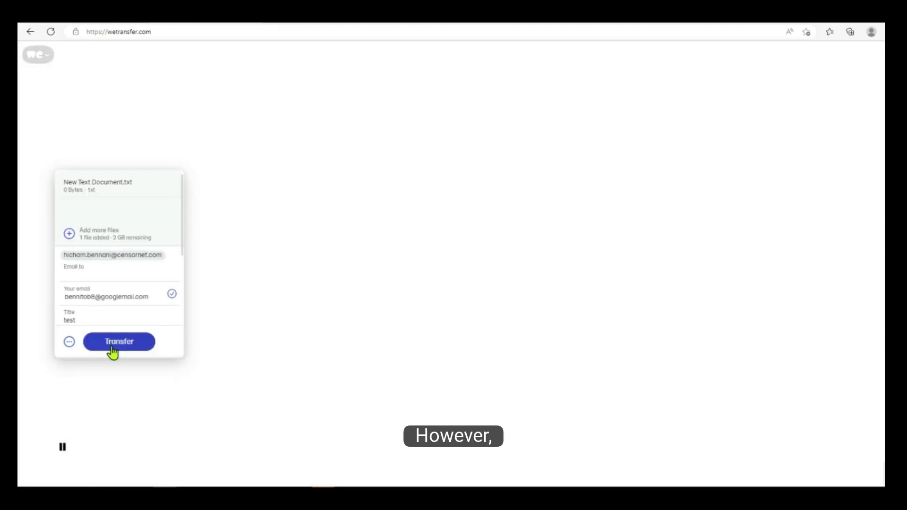
Step: Attempt to transfer New Text Document.txt, which fails with 'Hmm, something went wrong'
left_click(115, 347)
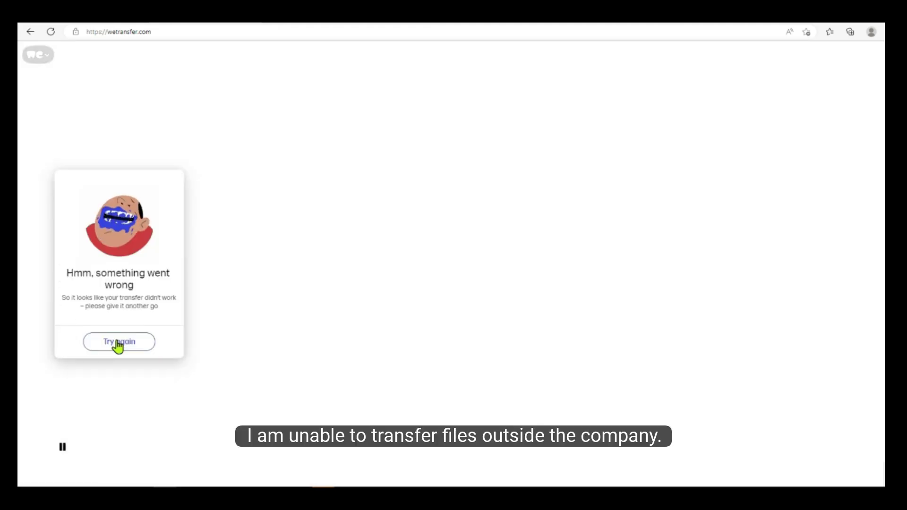